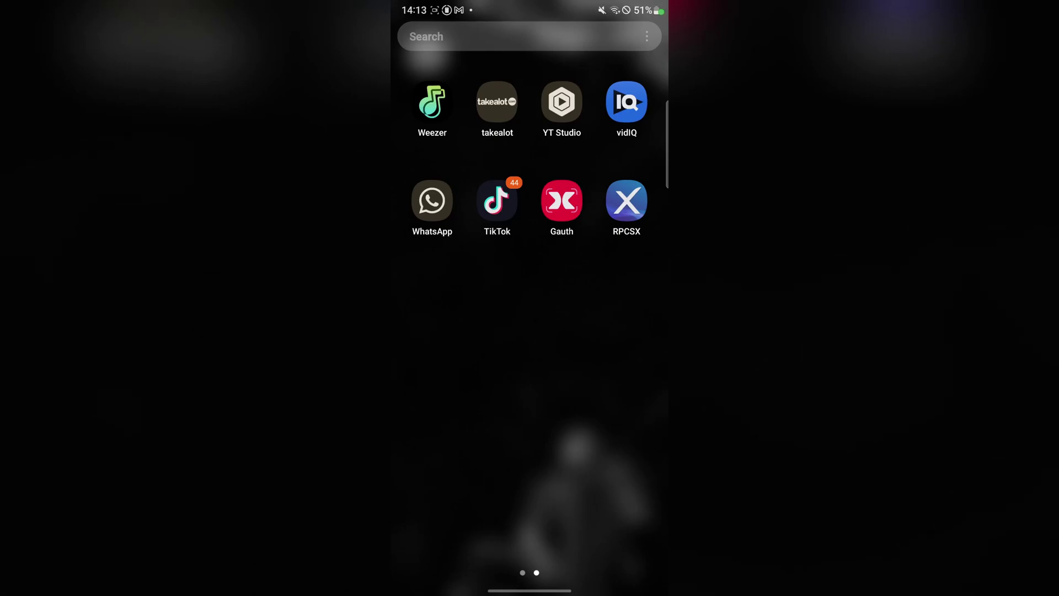
pyautogui.hscroll(-5, 529, 314)
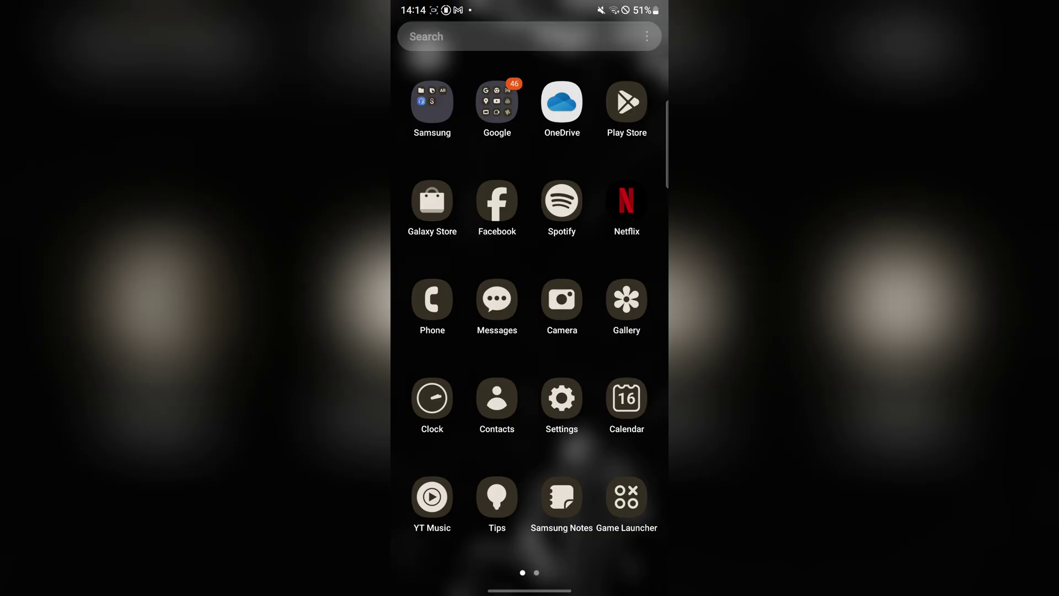
pyautogui.hscroll(5, 530, 315)
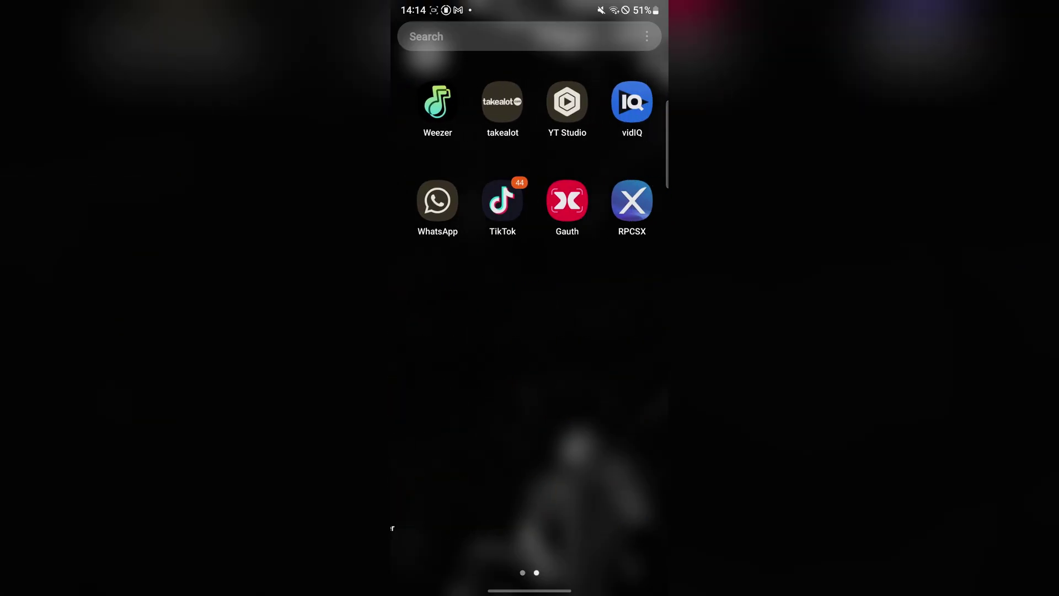
pyautogui.hscroll(-5, 529, 314)
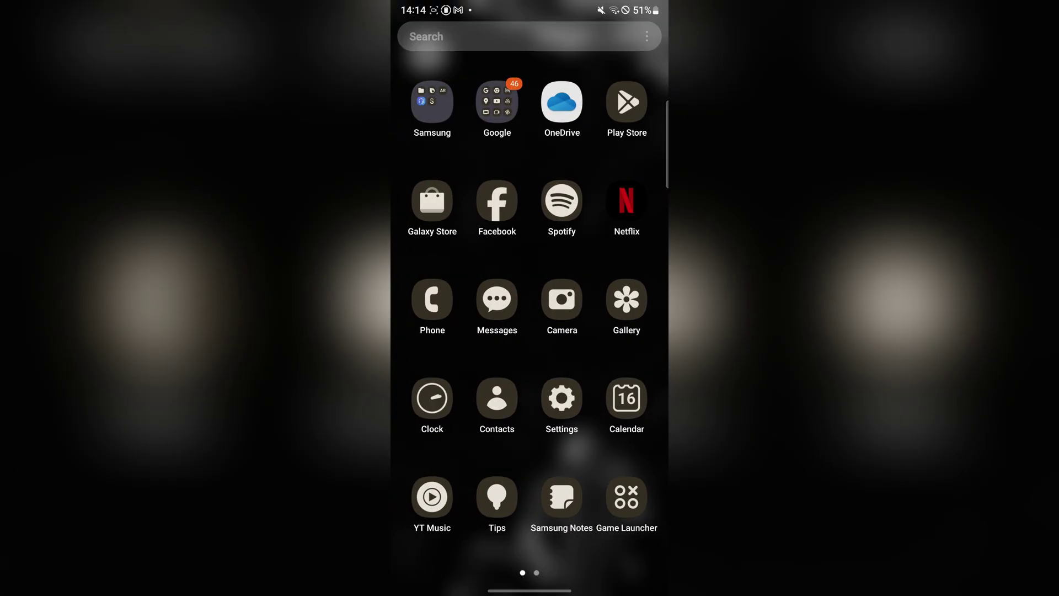
pyautogui.hscroll(5, 529, 314)
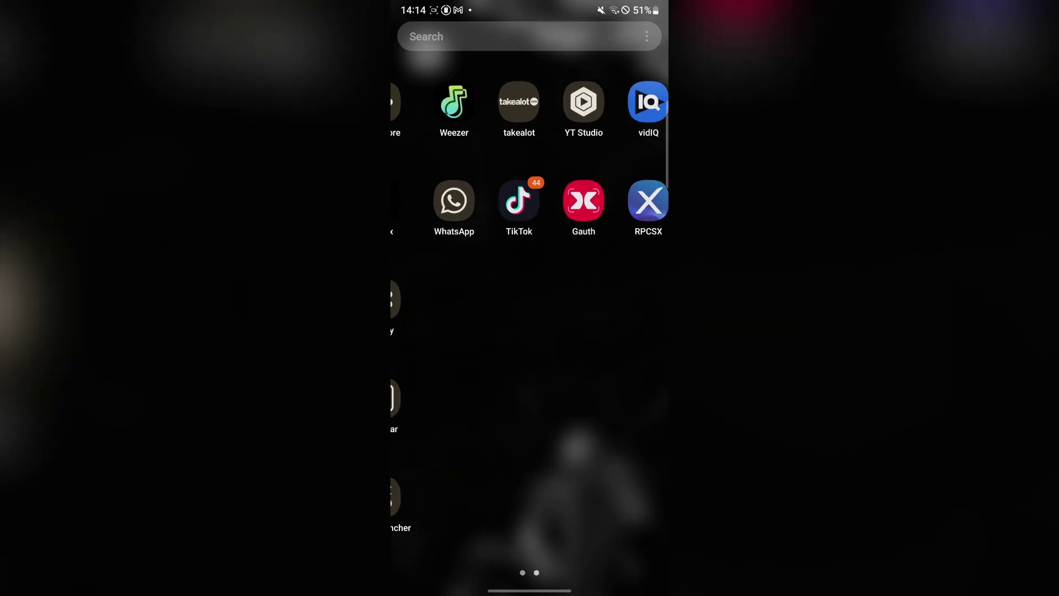
pyautogui.hscroll(-2, 530, 315)
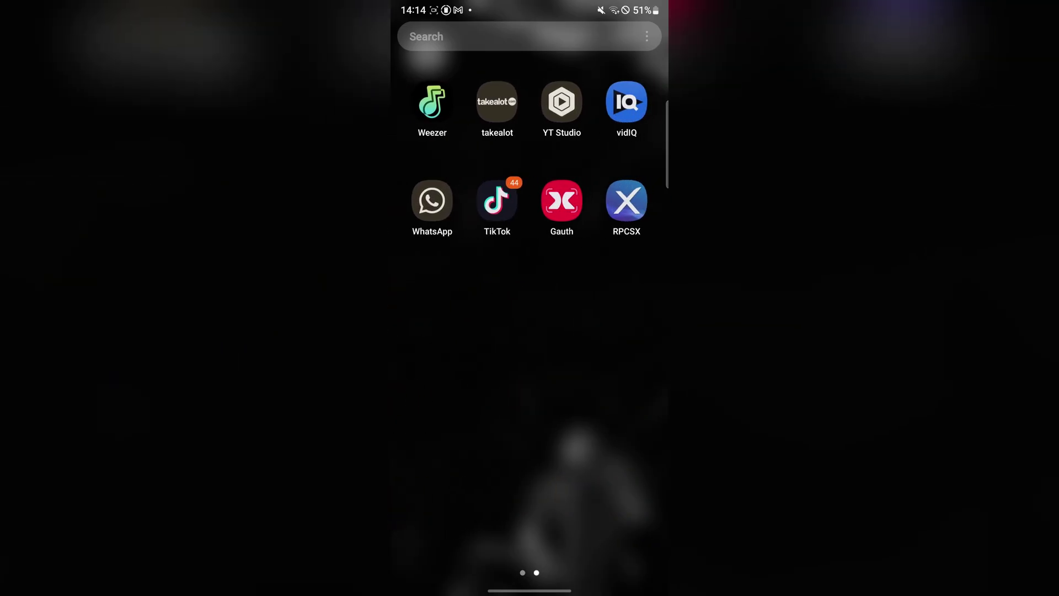
pyautogui.hscroll(-5, 530, 314)
pyautogui.hscroll(5, 530, 315)
pyautogui.hscroll(-5, 530, 315)
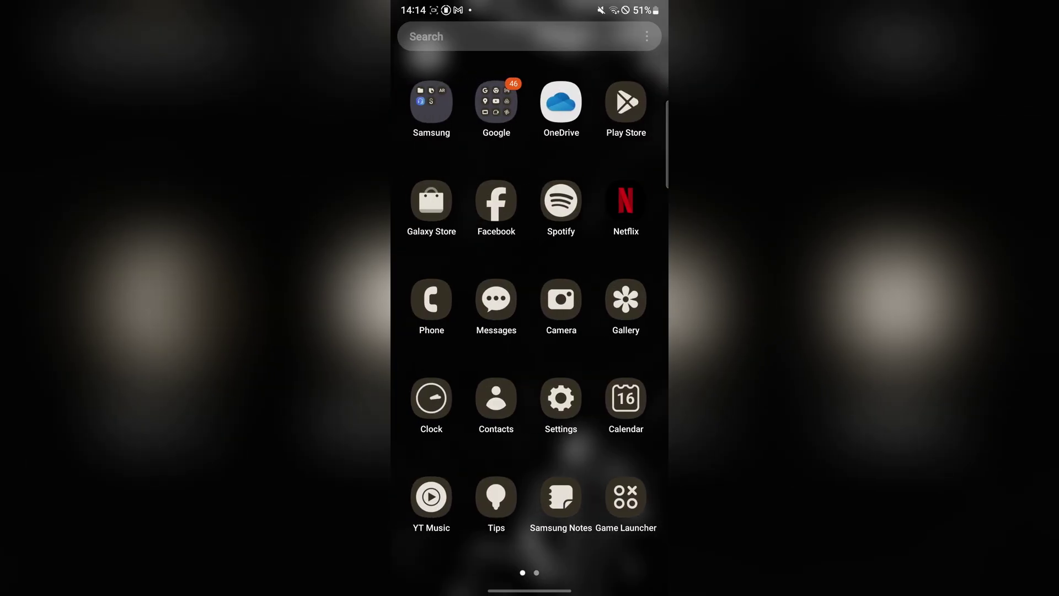
pyautogui.hscroll(5, 530, 314)
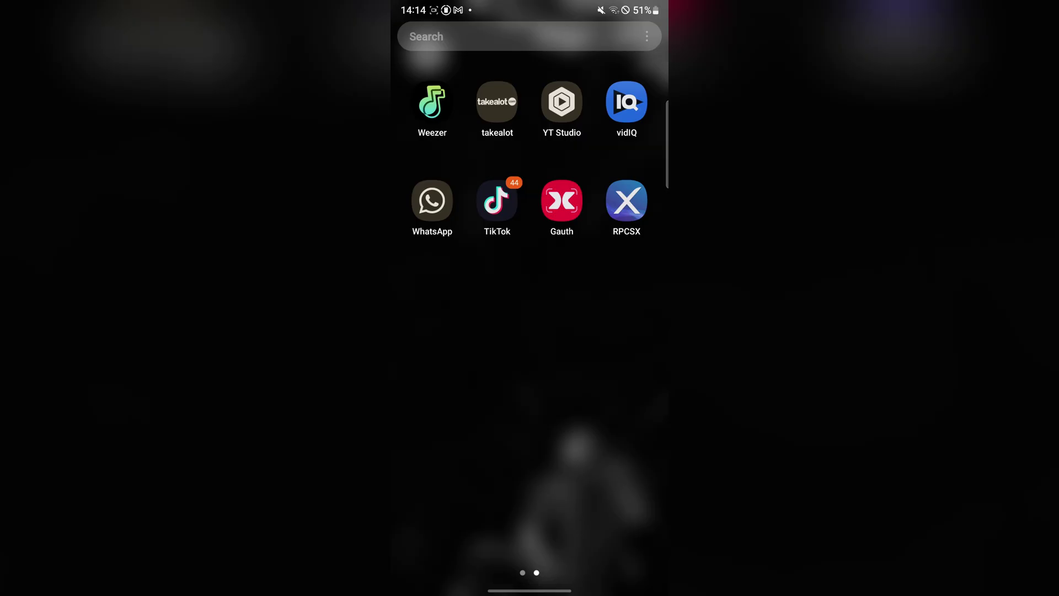
pyautogui.hscroll(-5, 529, 314)
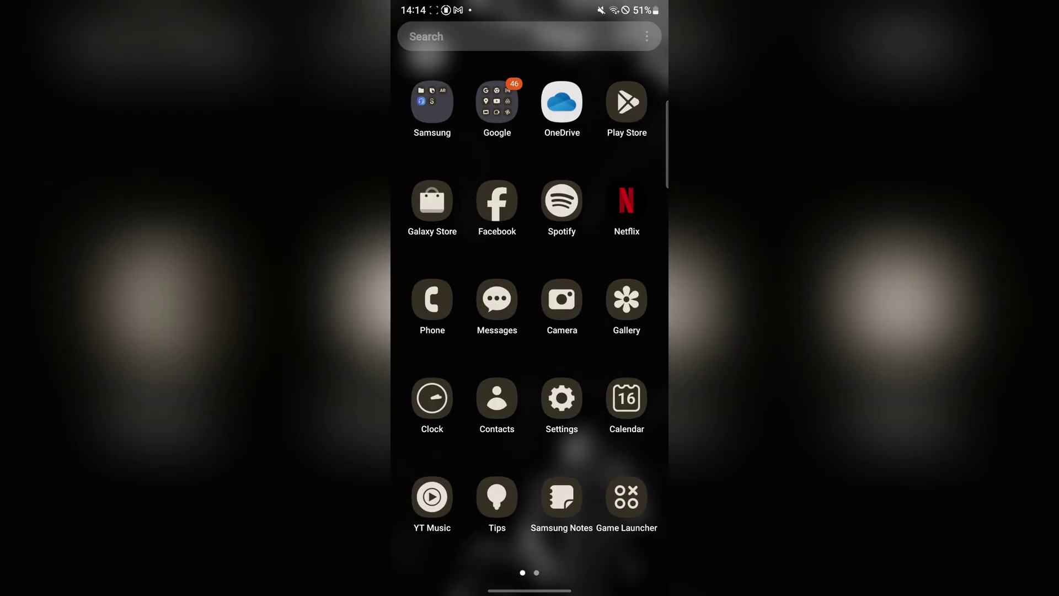
pyautogui.hscroll(5, 529, 315)
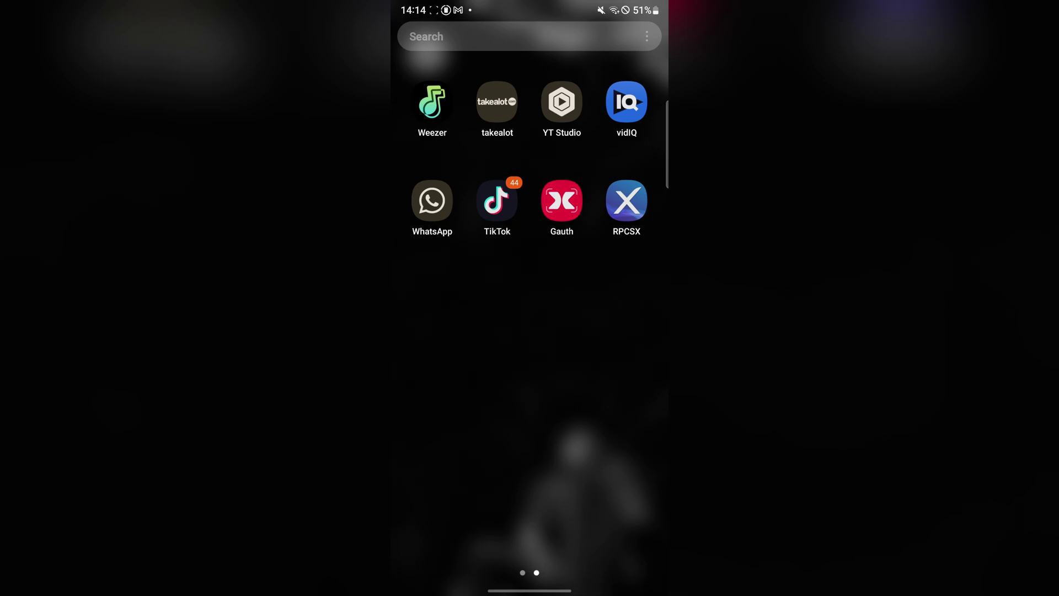
# - Launch Chrome from the Google folder and start the MediaFire download of Codex v2.680 (173.02MB)
pyautogui.moveTo(447, 332); pyautogui.dragTo(629, 331)
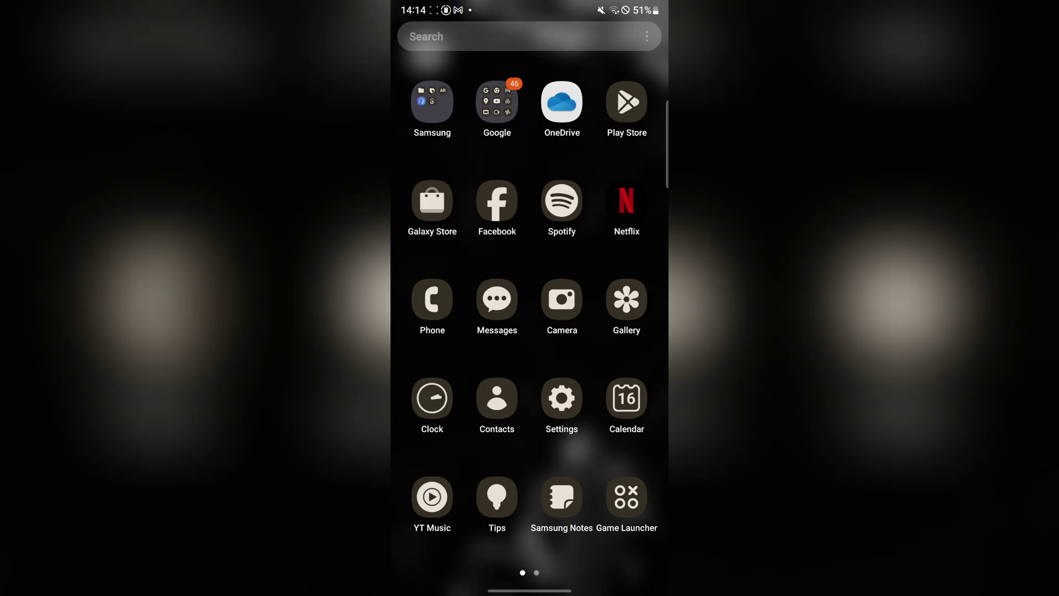
pyautogui.moveTo(630, 331)
pyautogui.mouseDown()
pyautogui.moveTo(447, 331)
pyautogui.moveTo(629, 331)
pyautogui.mouseUp()
pyautogui.click(496, 102)
pyautogui.click(530, 234)
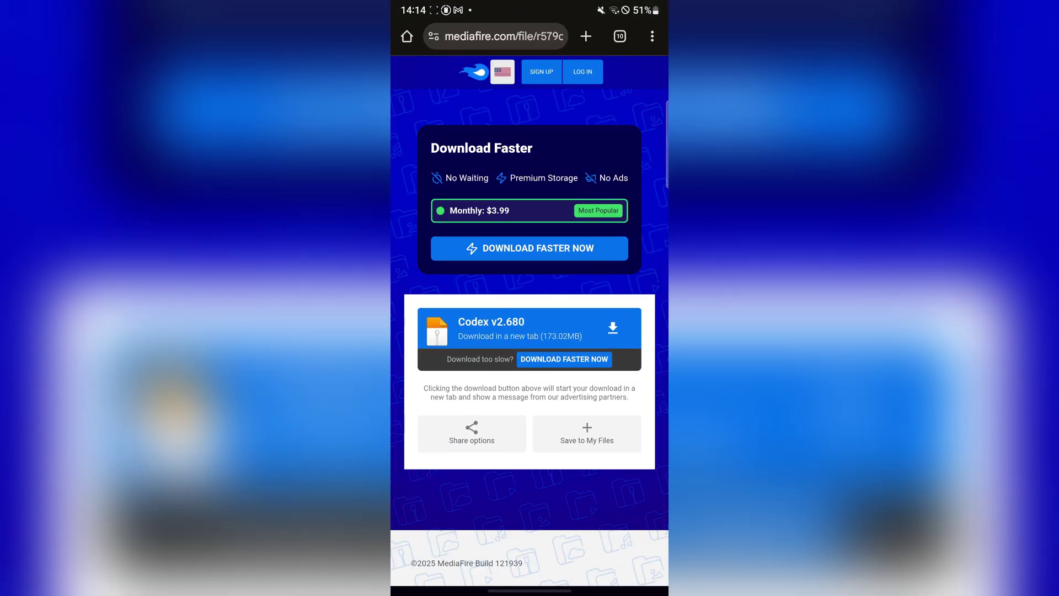
pyautogui.scroll(-2, 529, 331)
pyautogui.scroll(3, 530, 332)
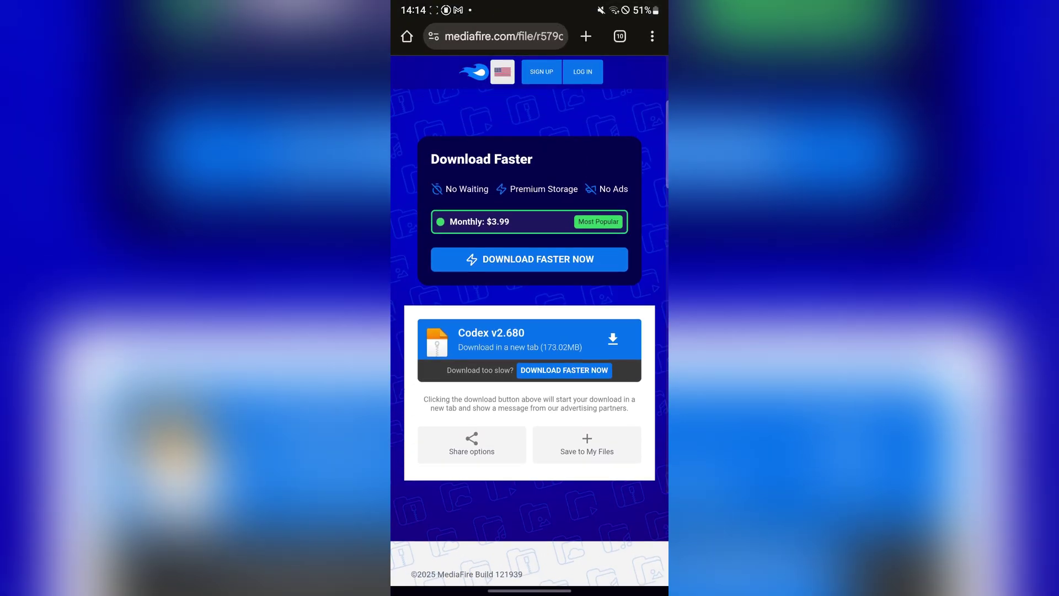
pyautogui.click(532, 76)
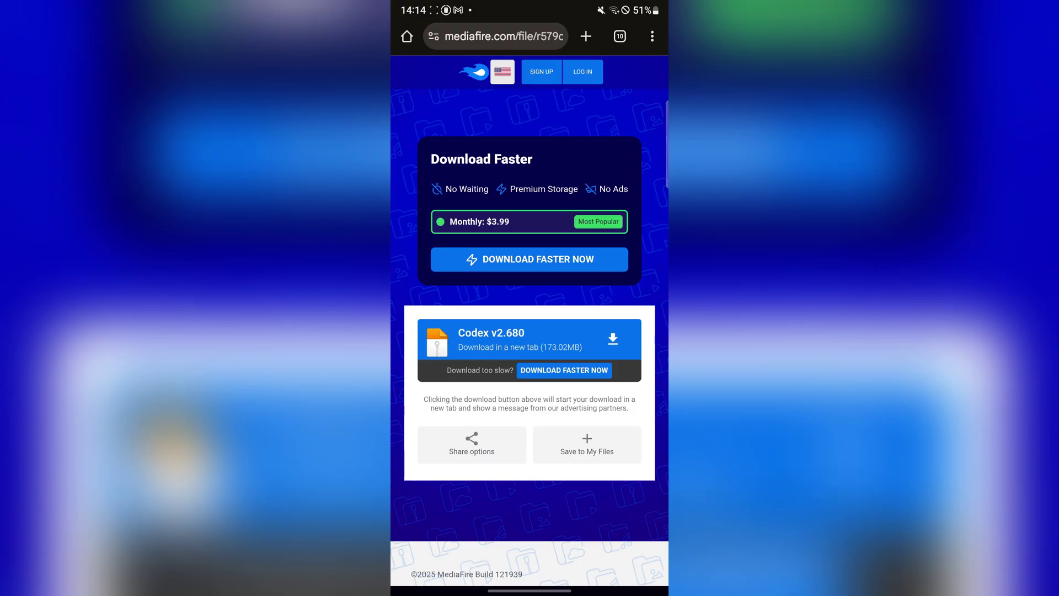
pyautogui.scroll(-2, 530, 332)
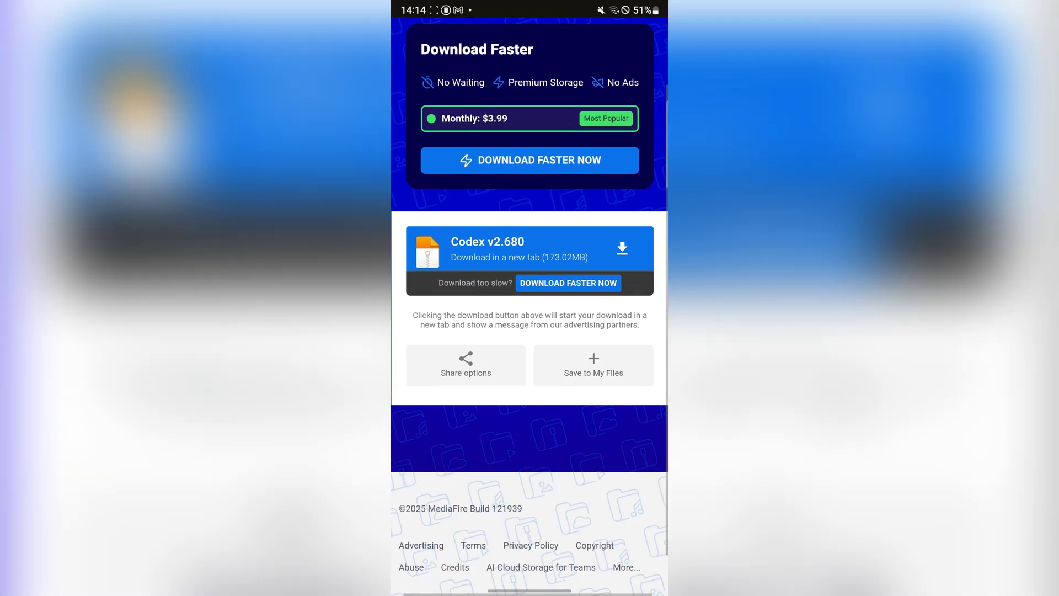
pyautogui.scroll(2, 530, 331)
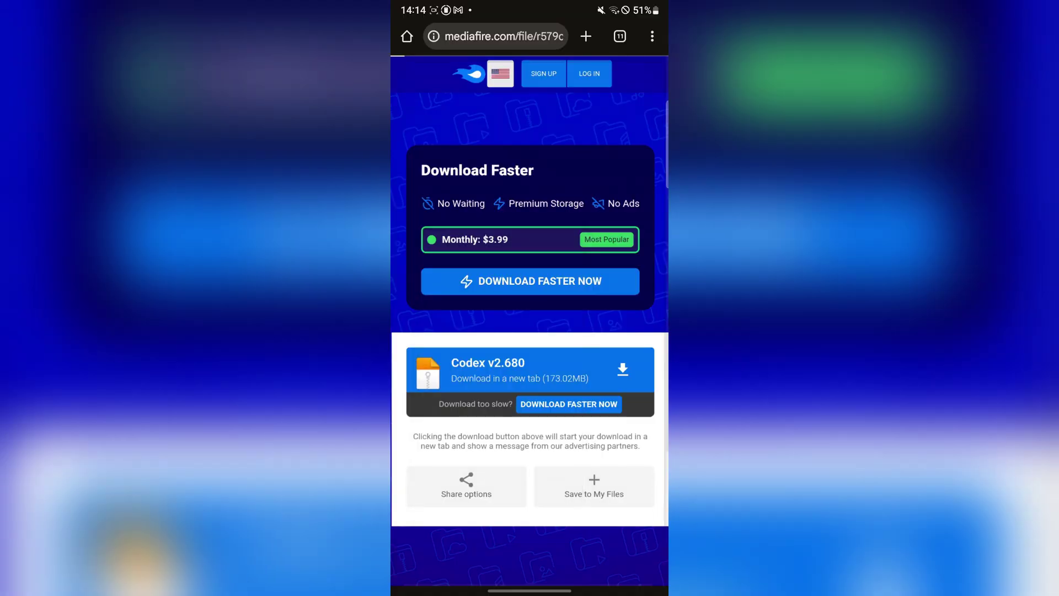
pyautogui.click(530, 358)
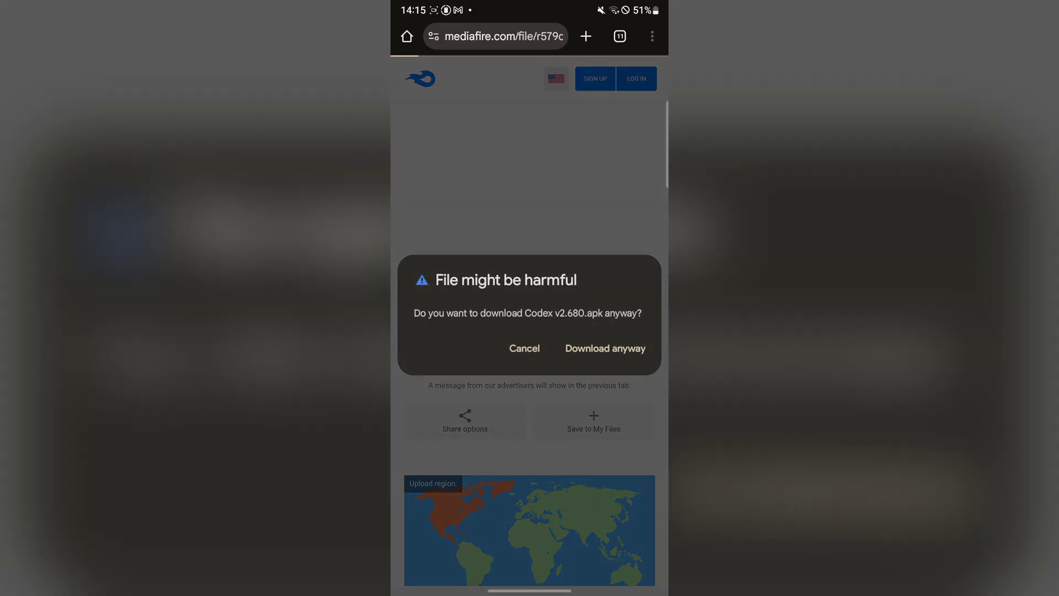
# - Keep the flagged Codex v2.680.apk download and delete the old Delta-Executor download
pyautogui.click(604, 347)
pyautogui.click(627, 75)
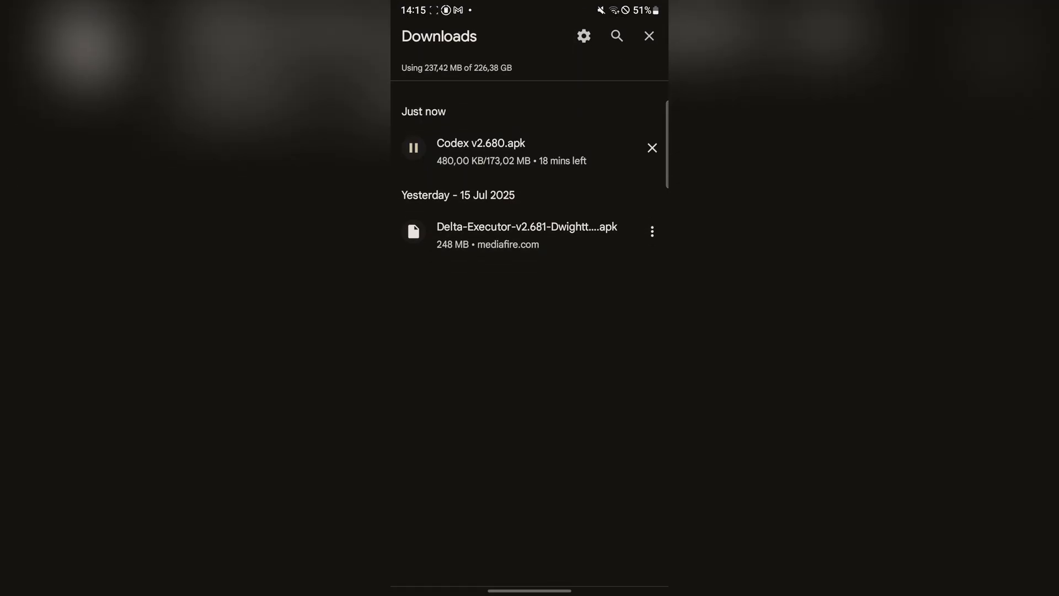
pyautogui.click(652, 232)
pyautogui.click(576, 303)
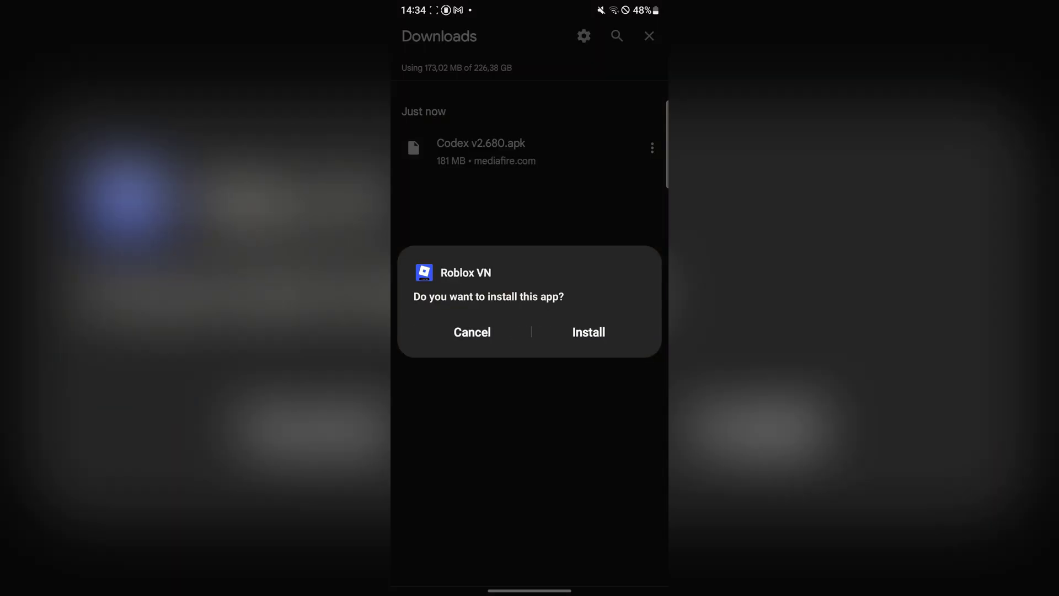
# - Install the Roblox VN app from the package installer and launch it
pyautogui.click(588, 331)
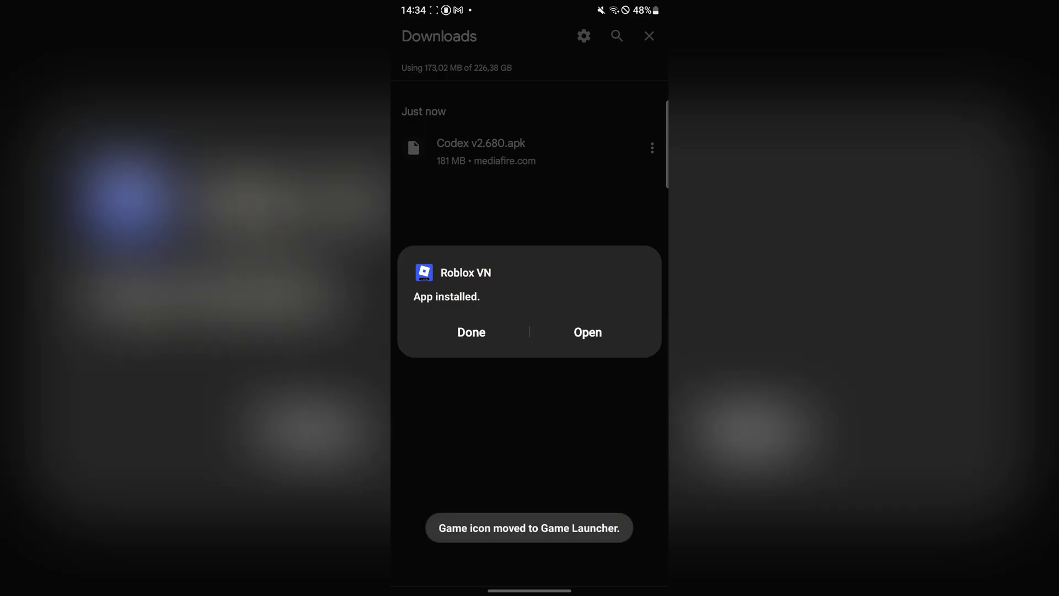
pyautogui.click(586, 331)
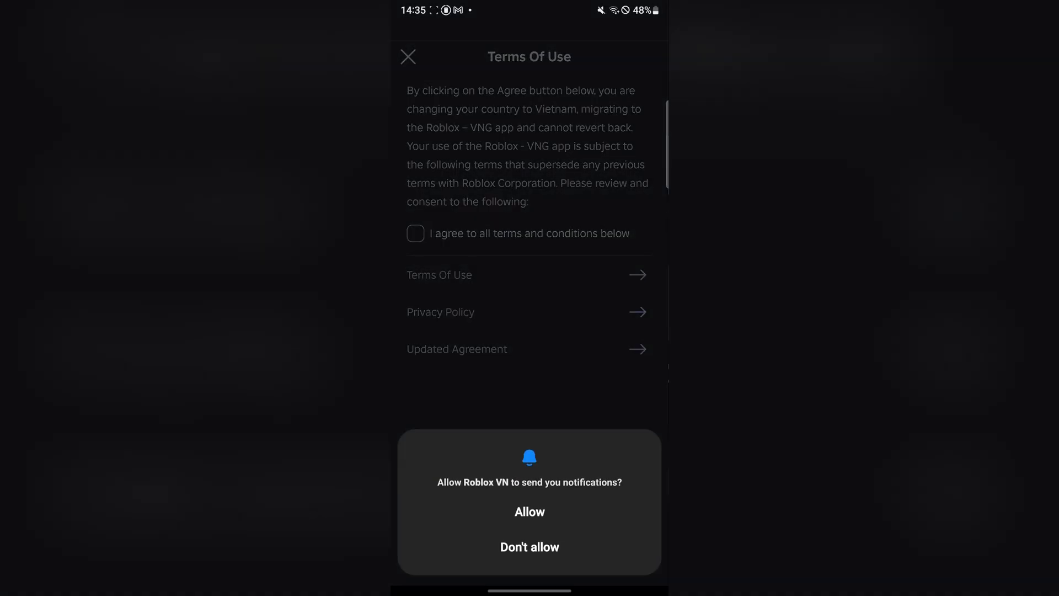
# - Deny notifications, agree to the Roblox VN terms, and start Grow a Garden from Home
pyautogui.click(530, 511)
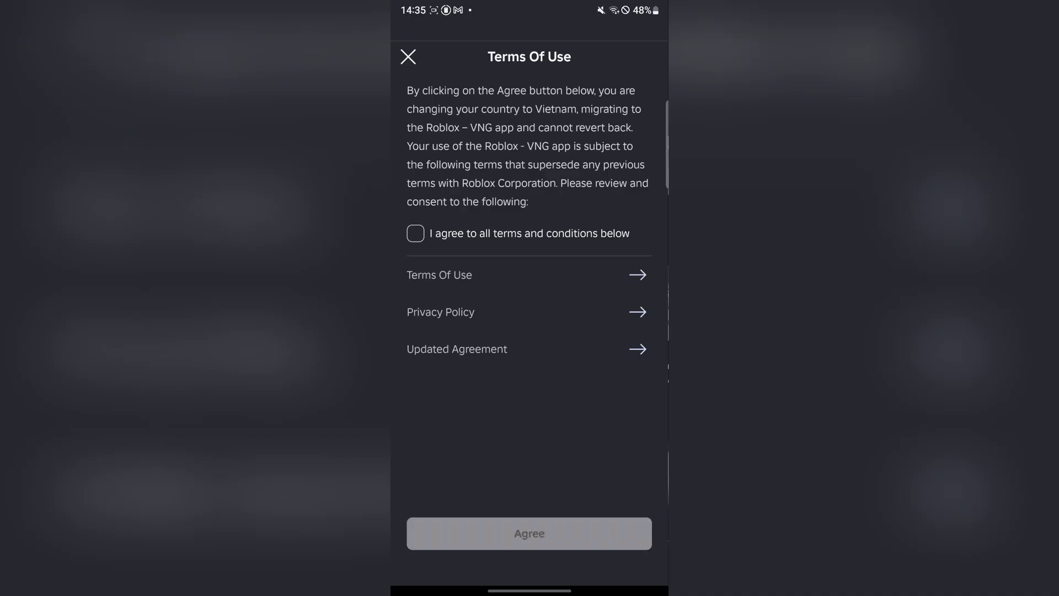
pyautogui.click(415, 234)
pyautogui.click(529, 533)
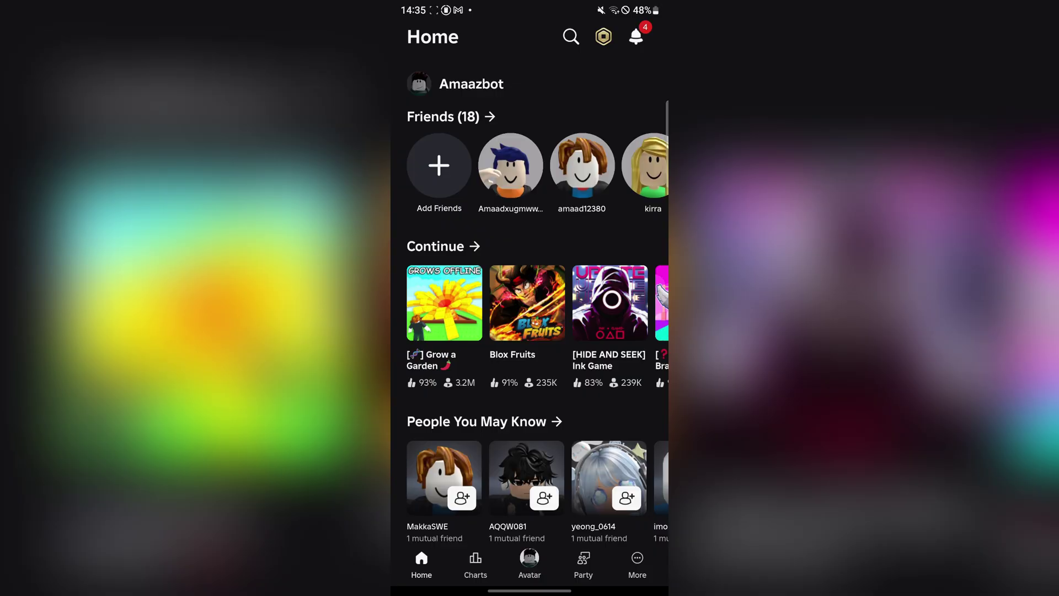
pyautogui.scroll(-10, 530, 331)
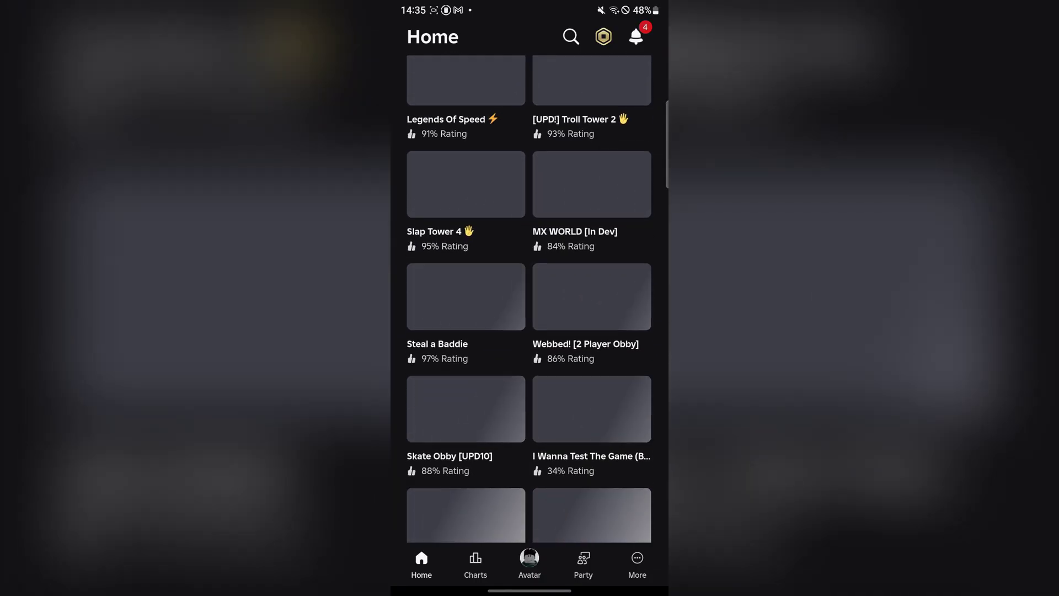
pyautogui.scroll(15, 530, 331)
pyautogui.scroll(5, 530, 299)
pyautogui.click(442, 303)
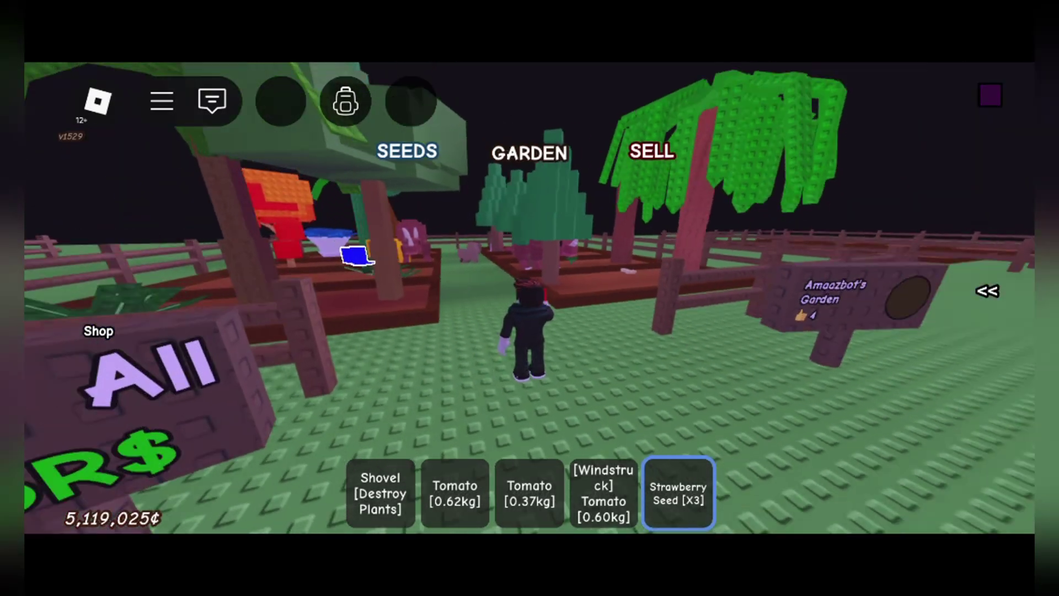
# - Walk the avatar around the garden plots and the Grow All sign, swinging the camera
pyautogui.press('w')
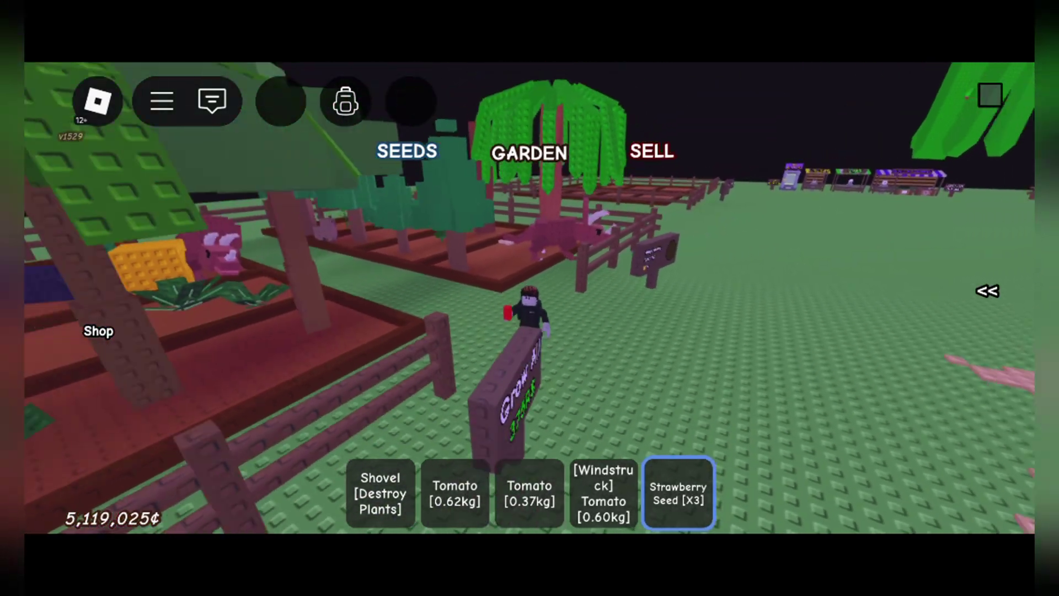
pyautogui.moveTo(663, 302); pyautogui.dragTo(497, 304)
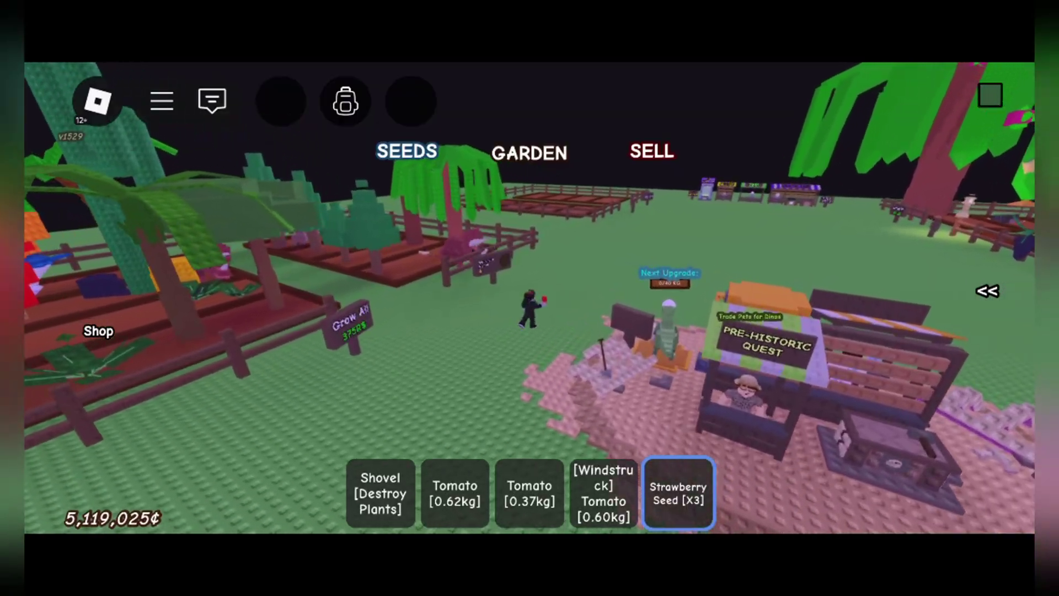
pyautogui.press('w')
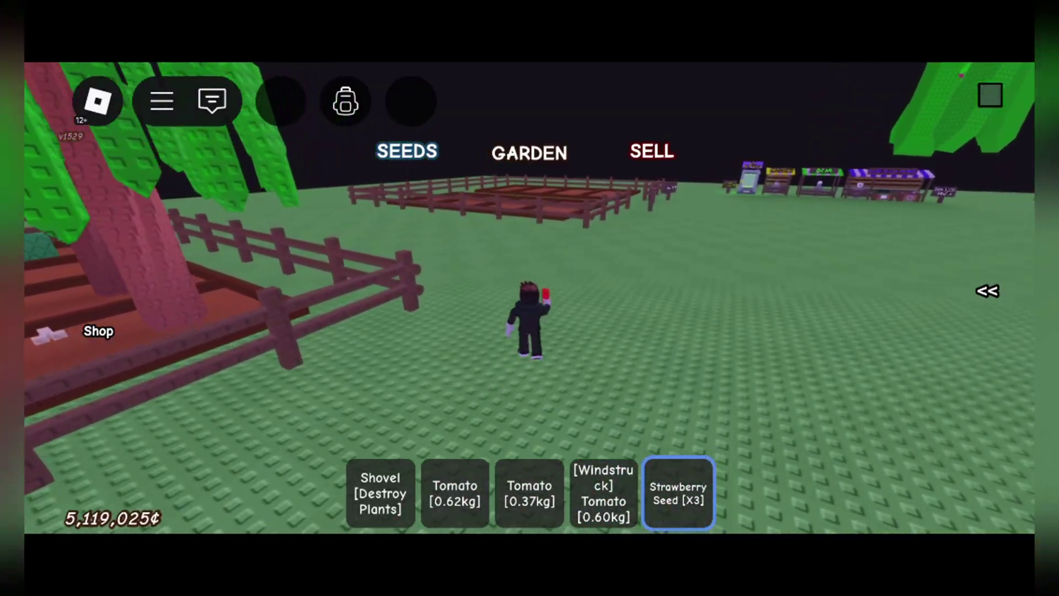
pyautogui.press('s')
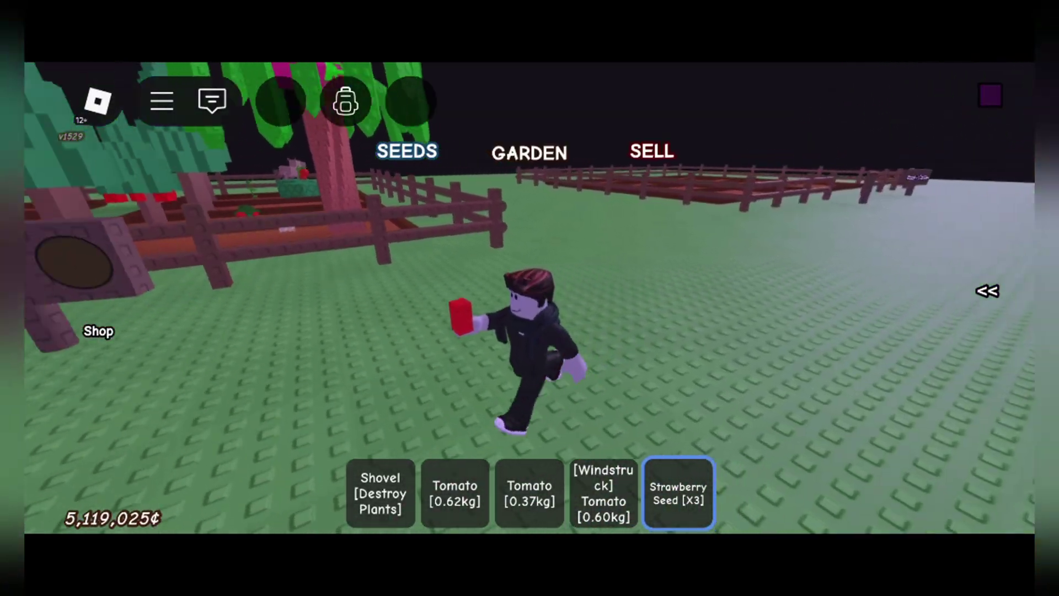
pyautogui.press('w')
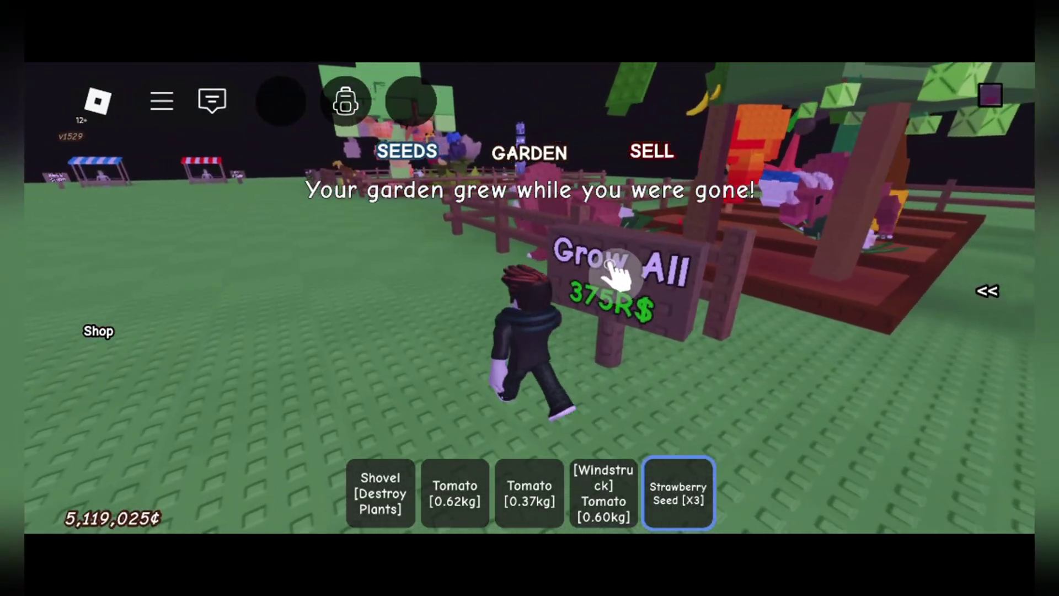
pyautogui.moveTo(616, 273); pyautogui.dragTo(828, 282)
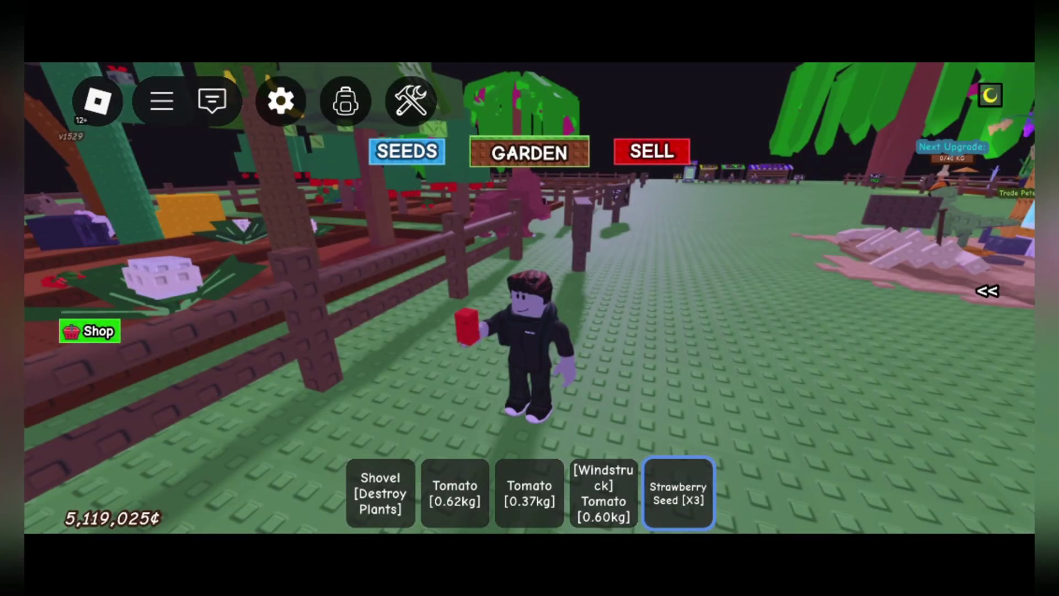
pyautogui.press('w')
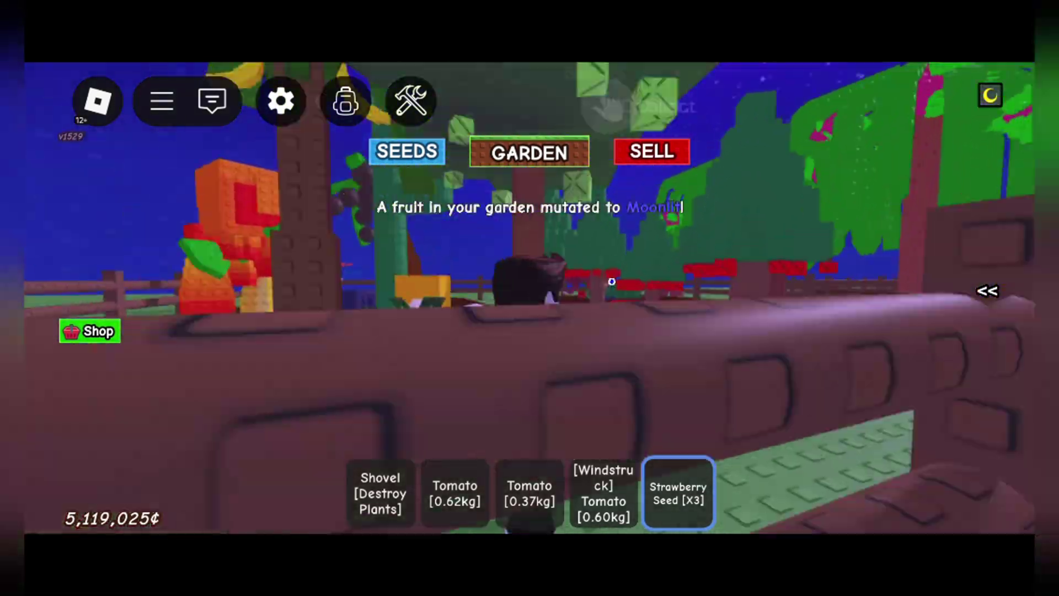
pyautogui.press('w')
pyautogui.press('5')
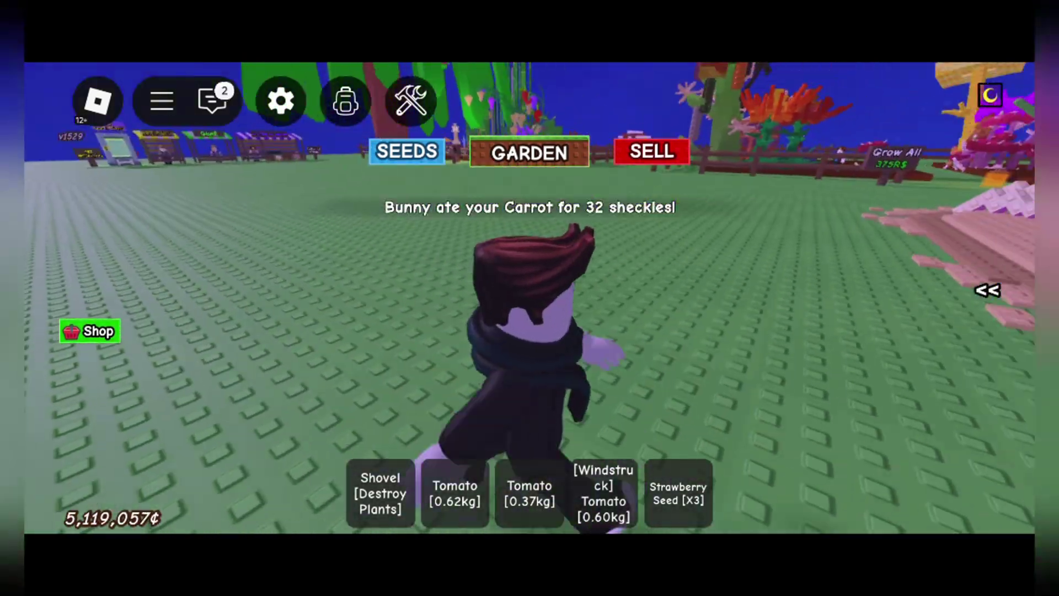